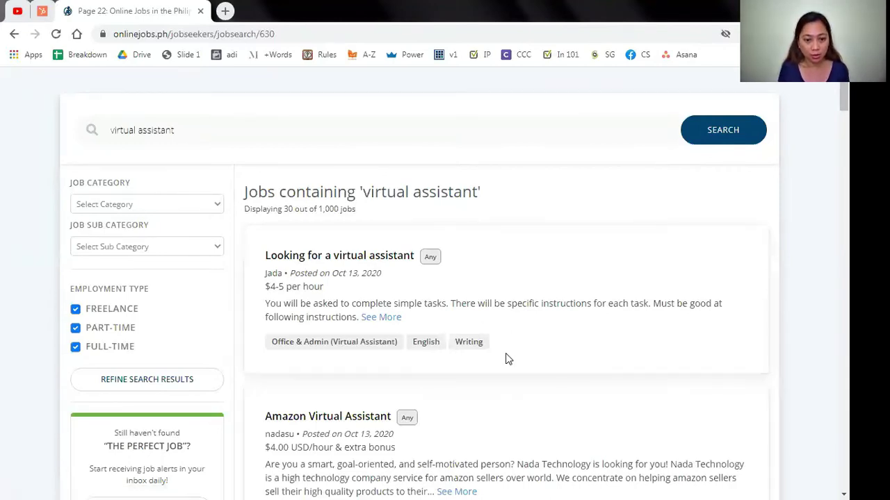
# Step: Open the 'Looking for a virtual assistant' posting in a new tab and start its application
pyautogui.rightClick(395, 261)
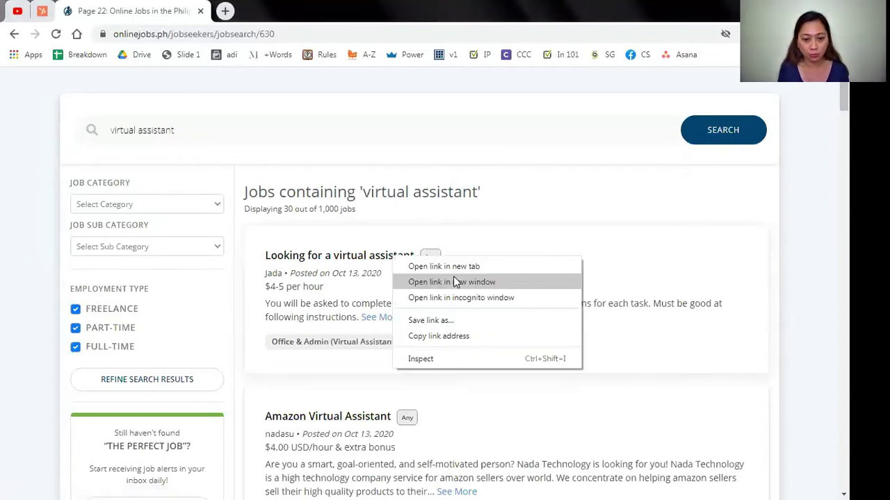
pyautogui.click(454, 269)
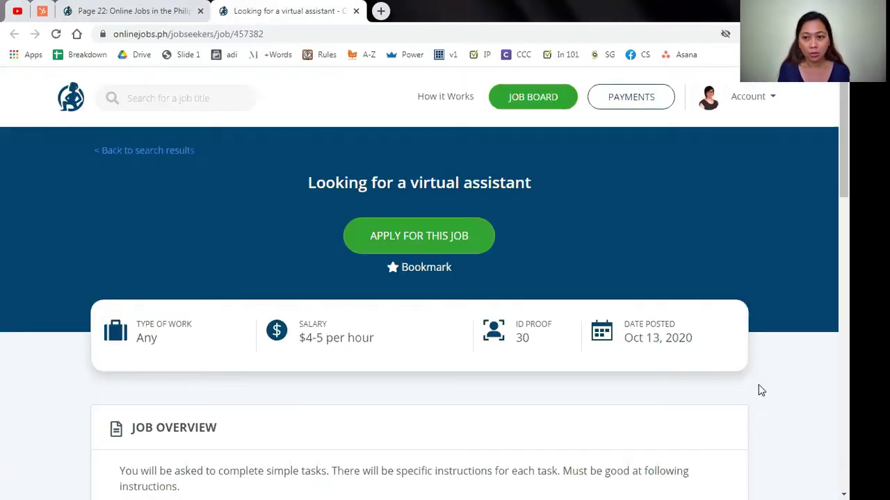
pyautogui.scroll(-2, 758, 386)
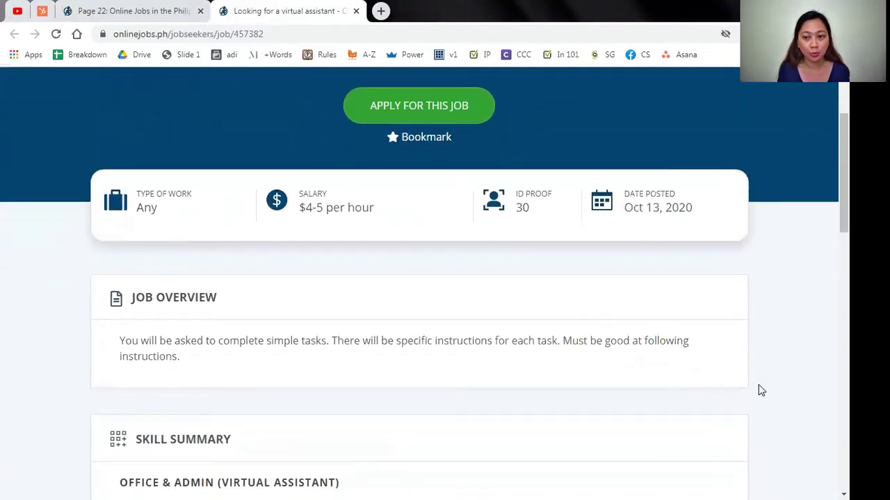
pyautogui.scroll(-1, 758, 384)
pyautogui.scroll(-2, 759, 386)
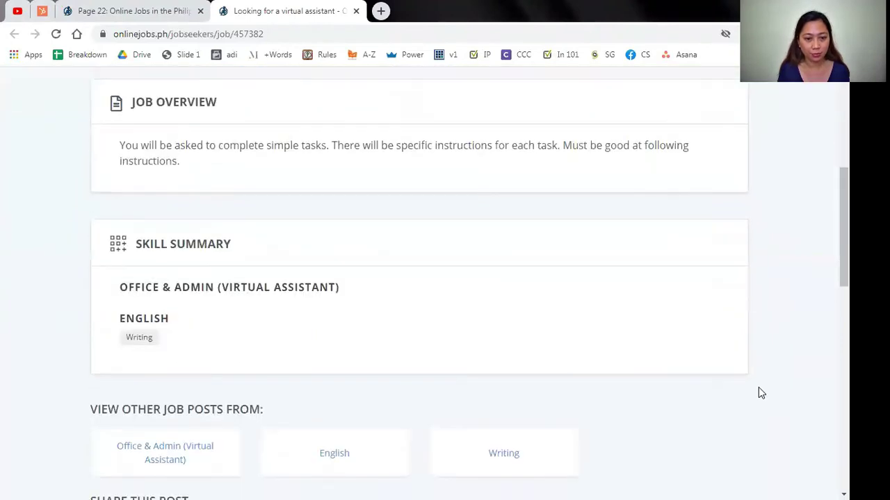
pyautogui.scroll(2, 758, 387)
pyautogui.scroll(1, 760, 393)
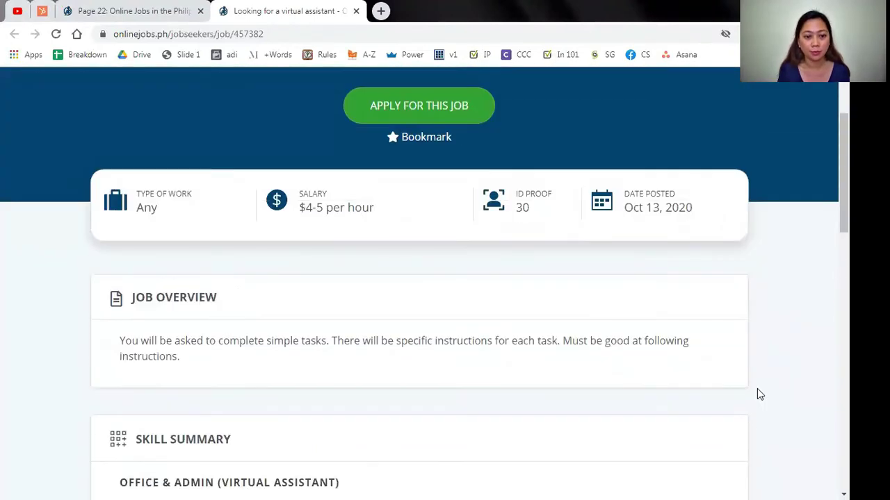
pyautogui.click(419, 104)
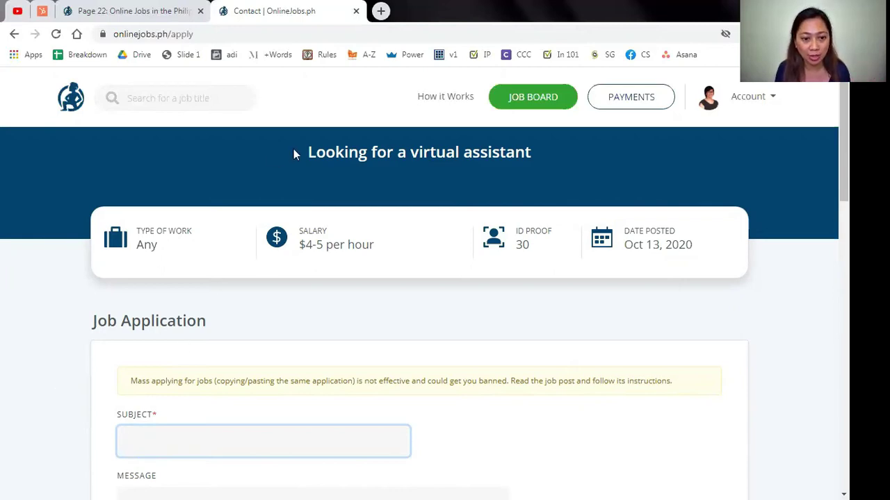
pyautogui.moveTo(301, 152); pyautogui.dragTo(533, 148)
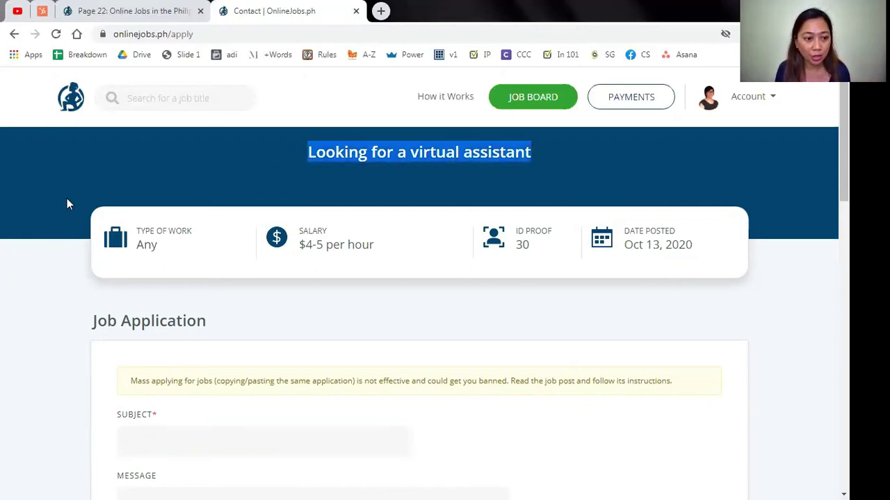
pyautogui.moveTo(102, 232); pyautogui.dragTo(710, 235)
pyautogui.click(689, 180)
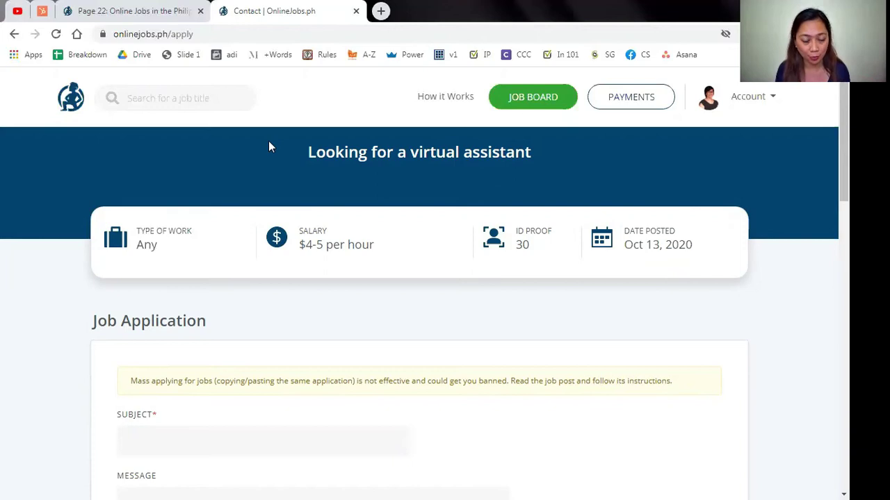
pyautogui.tripleClick(365, 191)
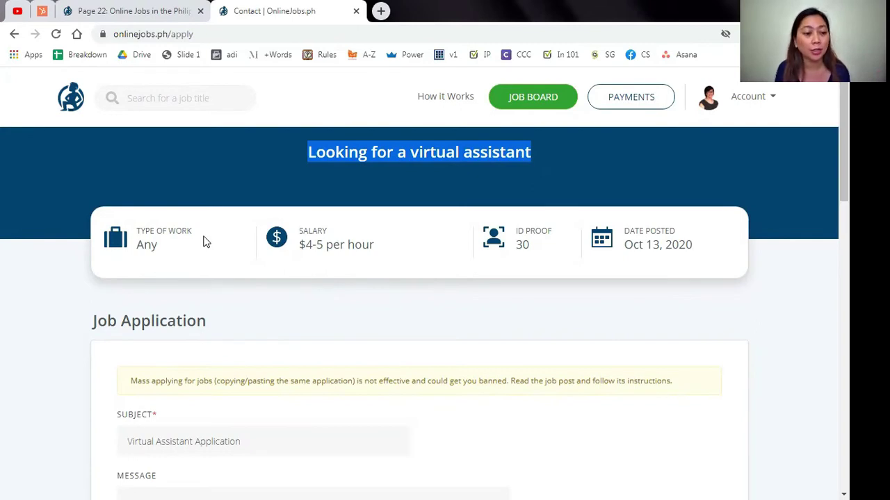
pyautogui.moveTo(164, 252); pyautogui.dragTo(137, 252)
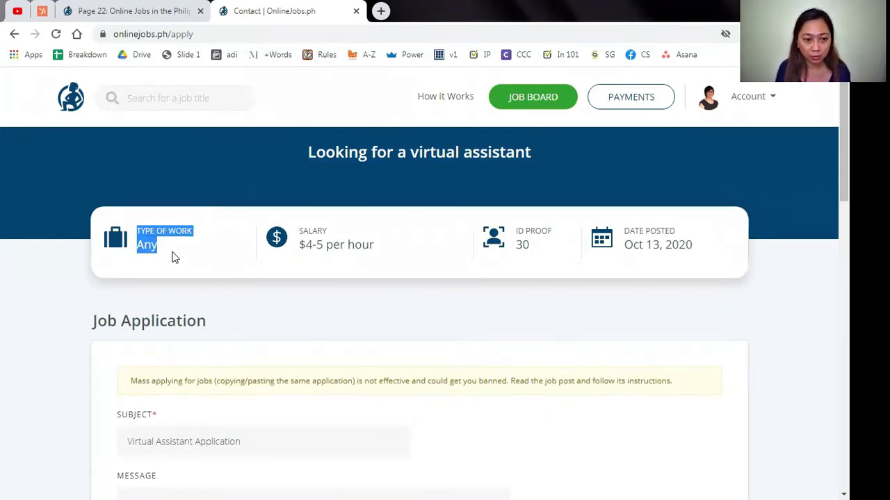
pyautogui.moveTo(385, 243); pyautogui.dragTo(301, 245)
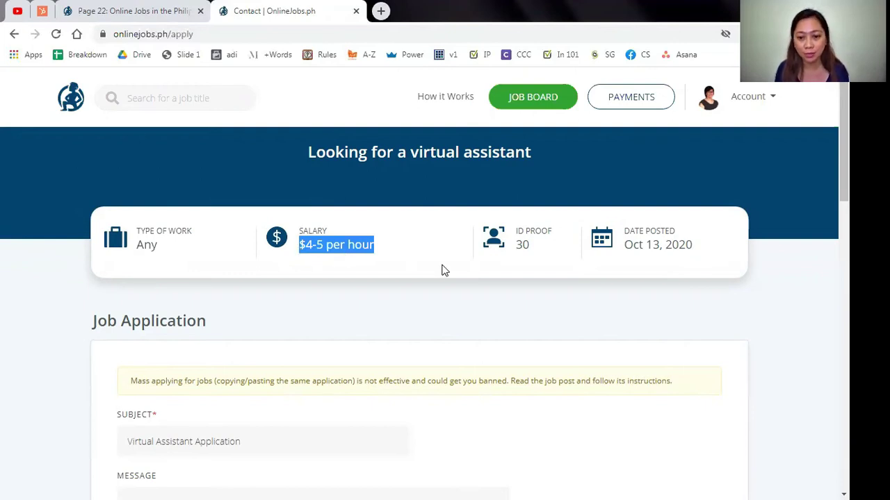
pyautogui.moveTo(539, 242); pyautogui.dragTo(516, 231)
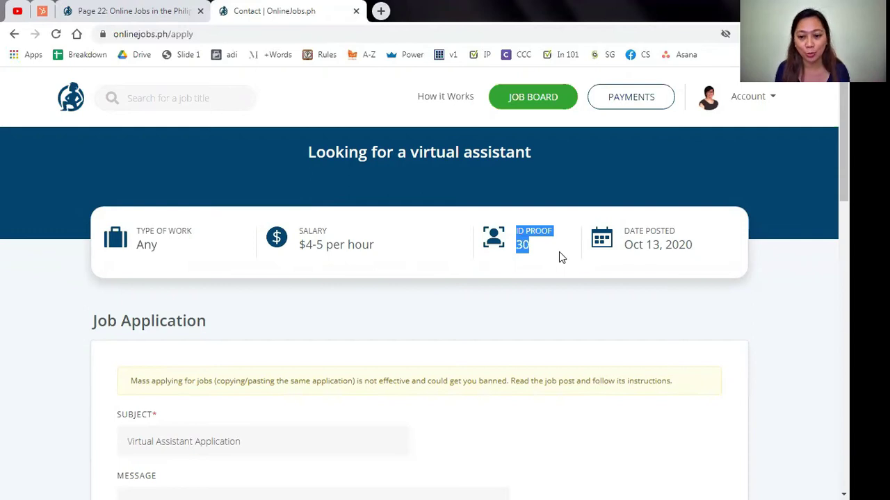
pyautogui.moveTo(702, 249); pyautogui.dragTo(627, 257)
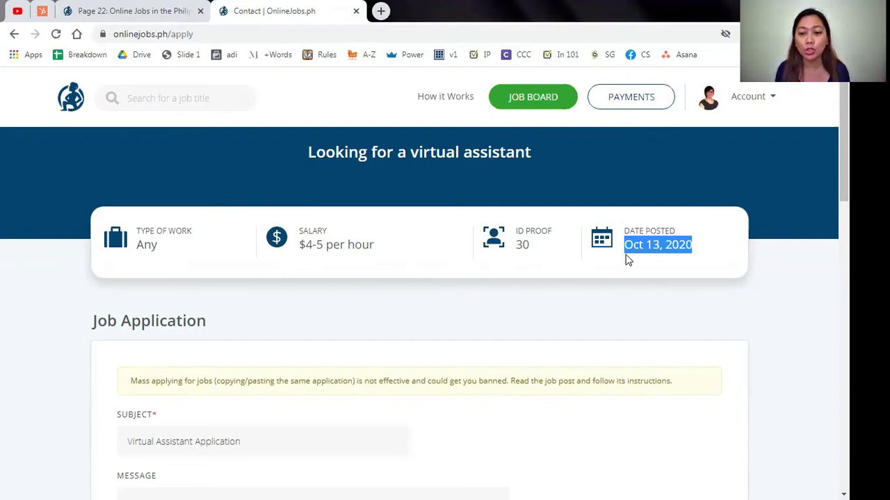
pyautogui.click(769, 328)
# Step: Enter 'Virtual assistant Application' in the Subject field, correcting typos along the way
pyautogui.scroll(-1, 768, 327)
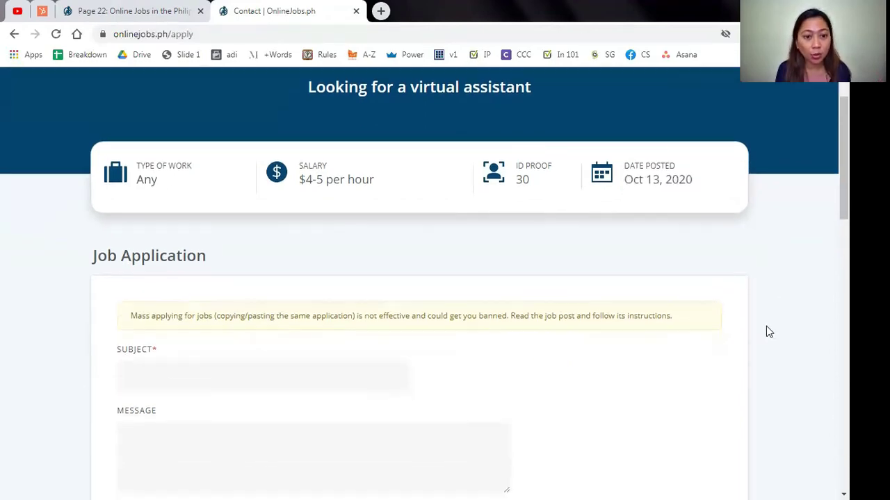
pyautogui.scroll(-1, 766, 326)
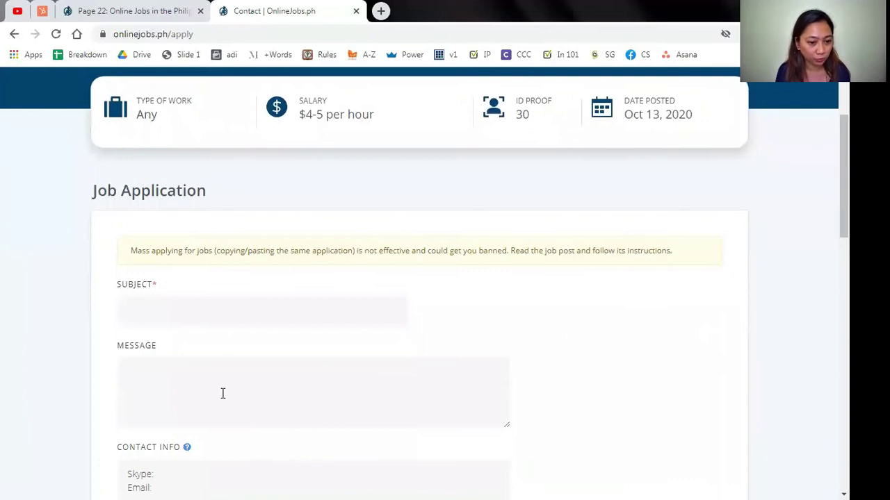
pyautogui.click(149, 315)
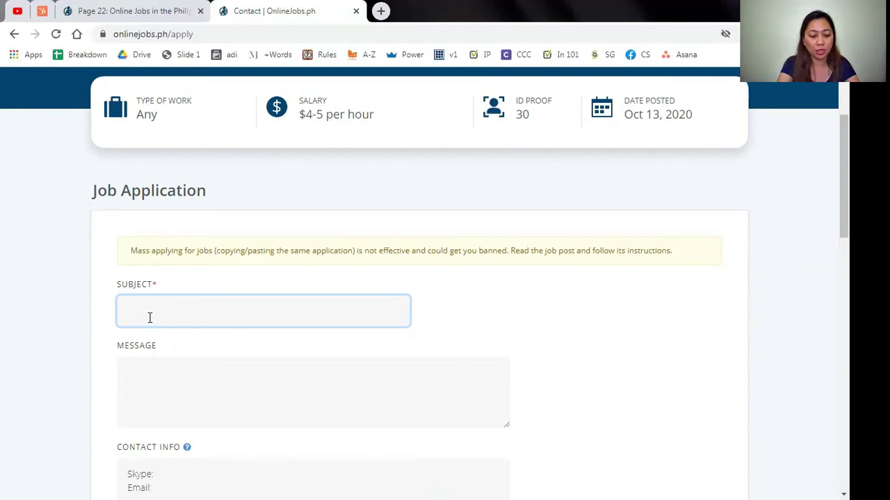
pyautogui.write('Virtu')
pyautogui.press('BackSpace')
pyautogui.press('BackSpace')
pyautogui.press('BackSpace')
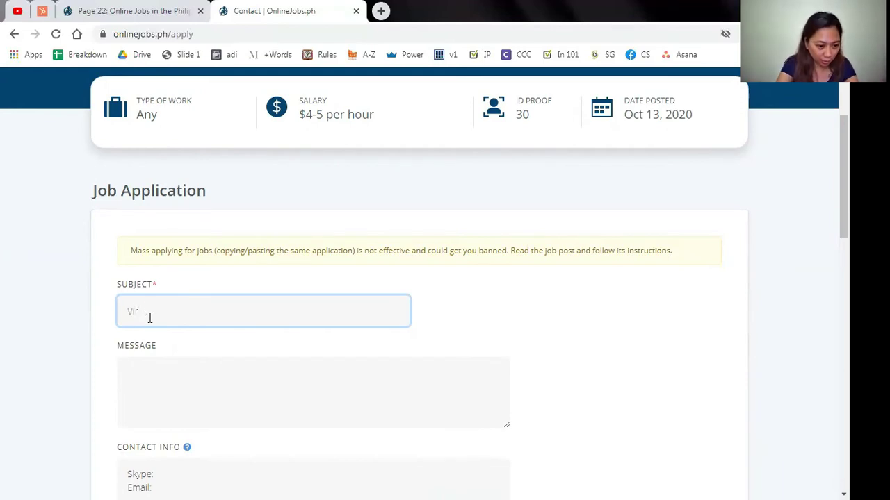
pyautogui.write('rtu')
pyautogui.press('BackSpace')
pyautogui.press('BackSpace')
pyautogui.press('BackSpace')
pyautogui.write('rtual ass')
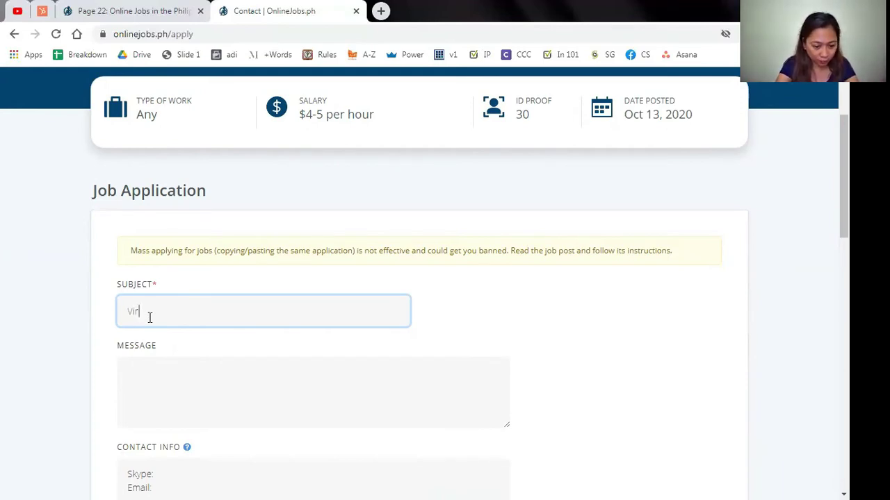
pyautogui.write('ista')
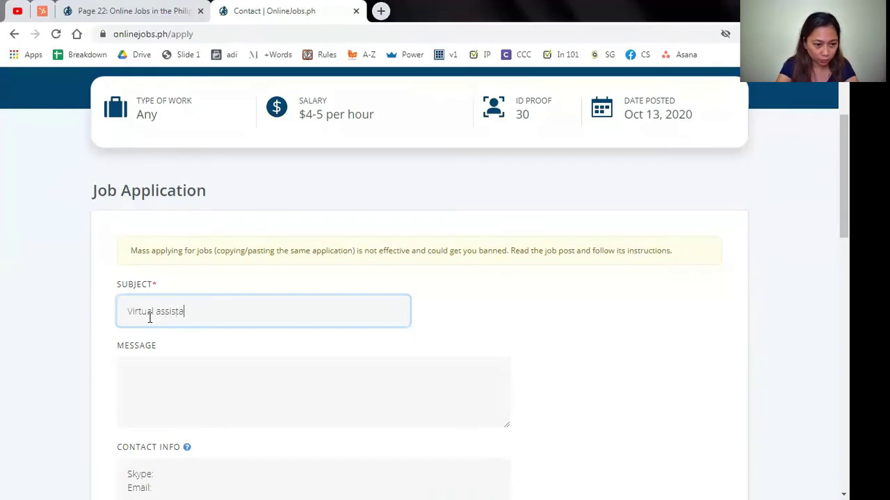
pyautogui.write('nt Application')
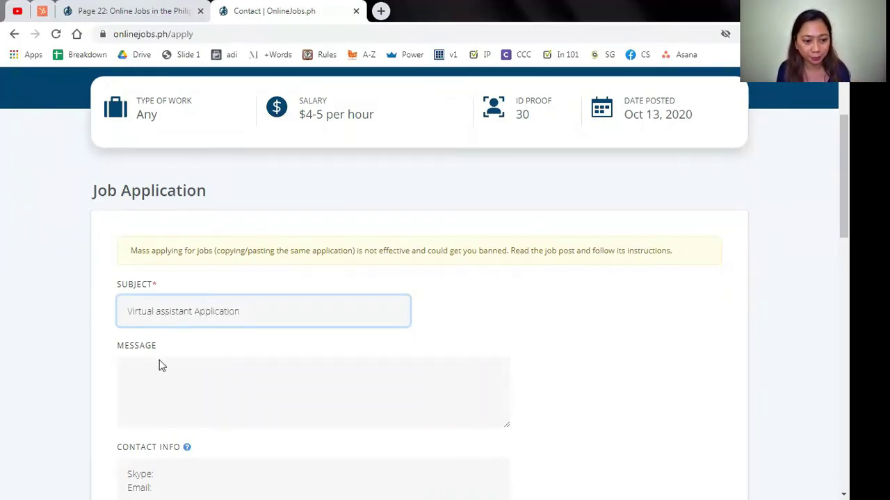
pyautogui.click(168, 379)
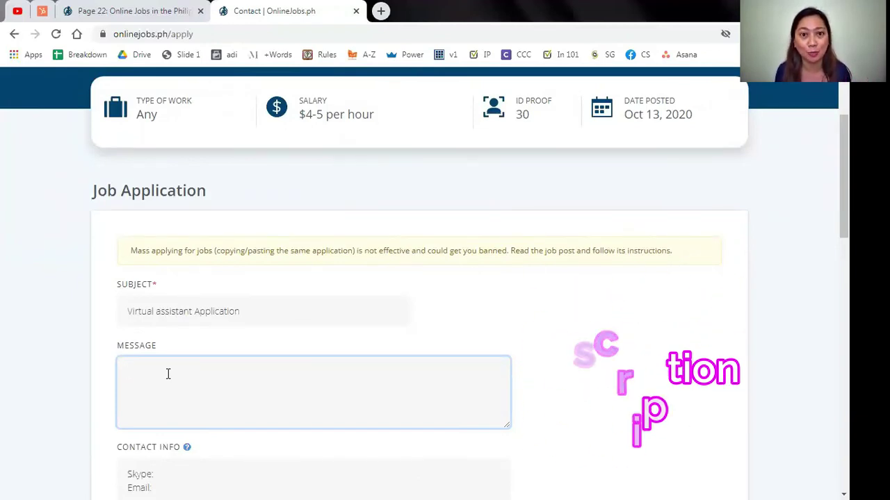
pyautogui.scroll(-2, 174, 376)
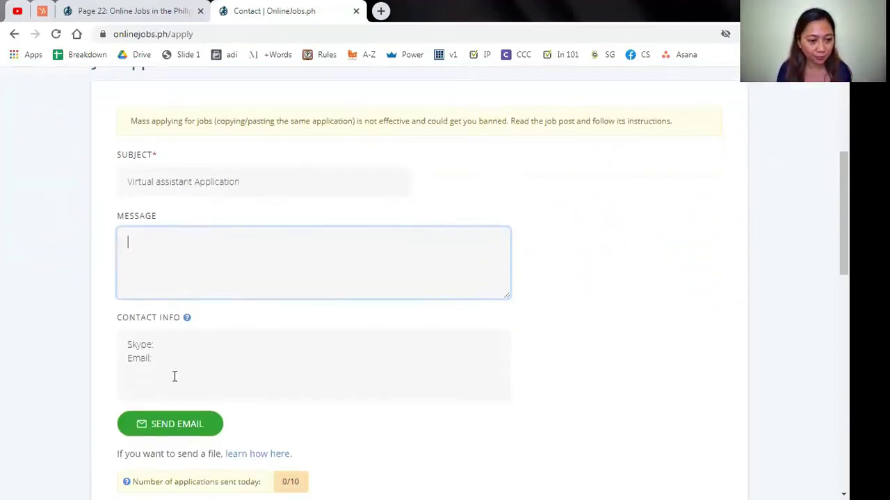
pyautogui.click(180, 341)
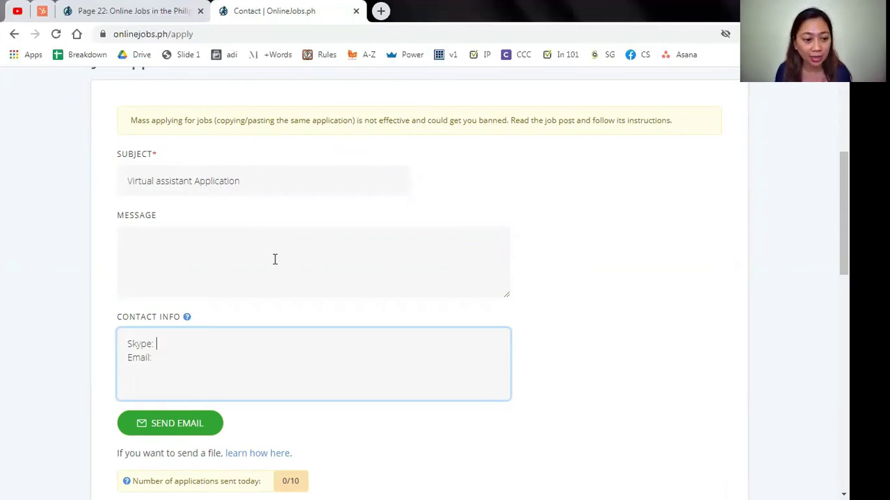
pyautogui.click(202, 426)
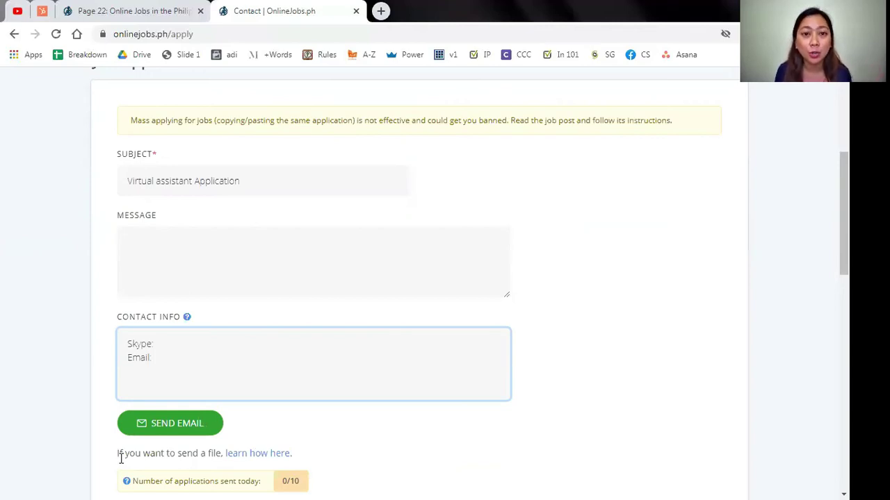
pyautogui.moveTo(119, 457); pyautogui.dragTo(312, 460)
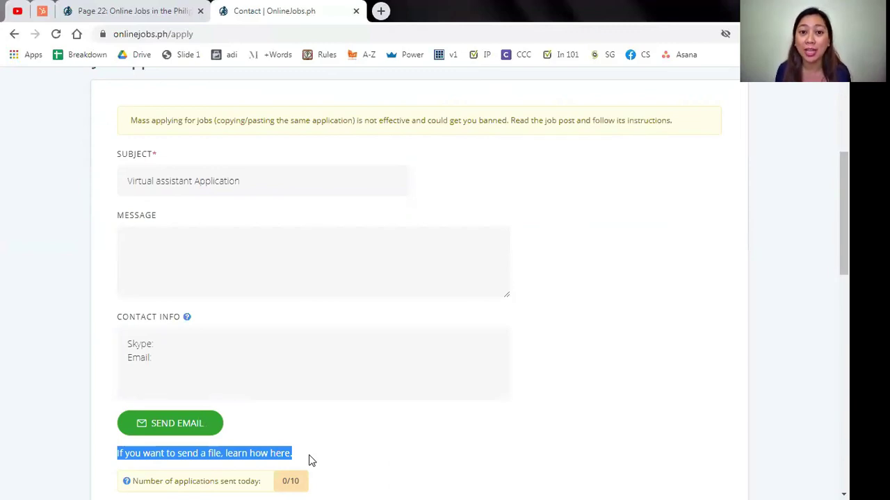
pyautogui.click(309, 458)
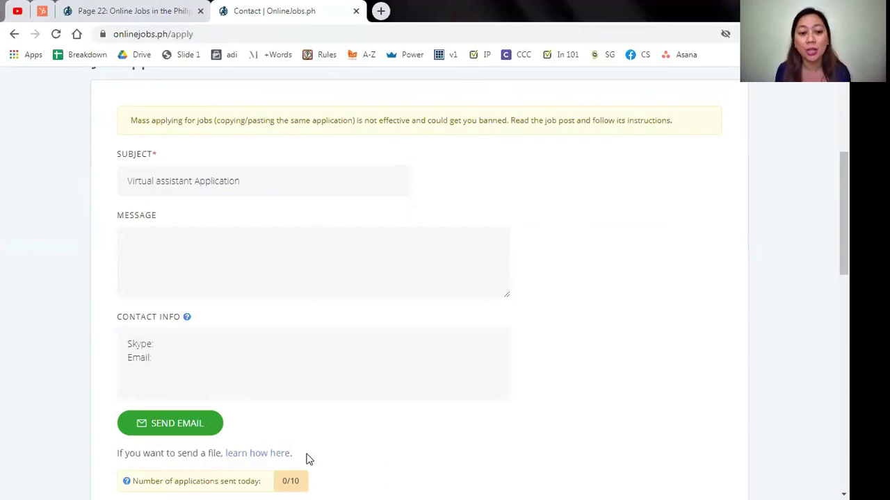
pyautogui.click(299, 457)
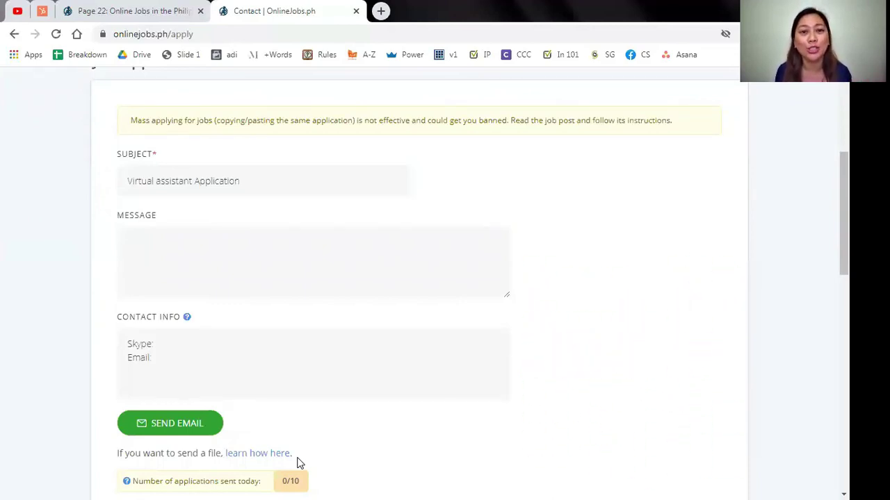
pyautogui.scroll(-2, 297, 464)
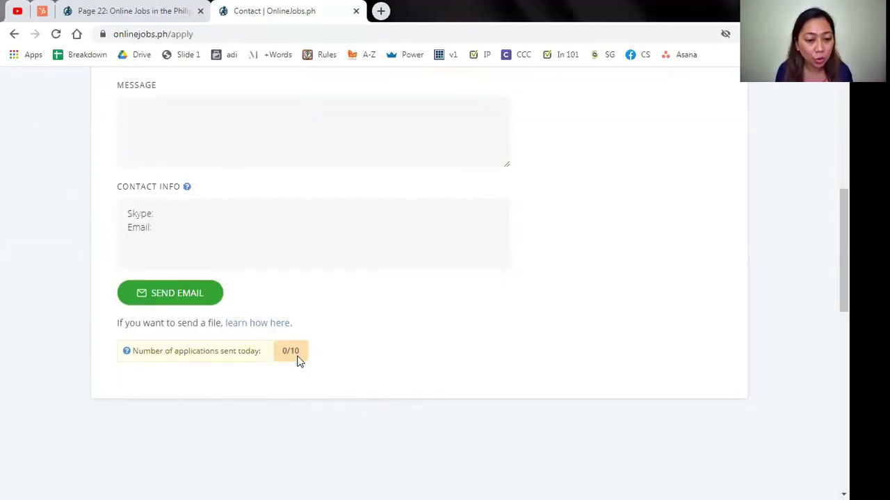
pyautogui.moveTo(300, 354); pyautogui.dragTo(272, 354)
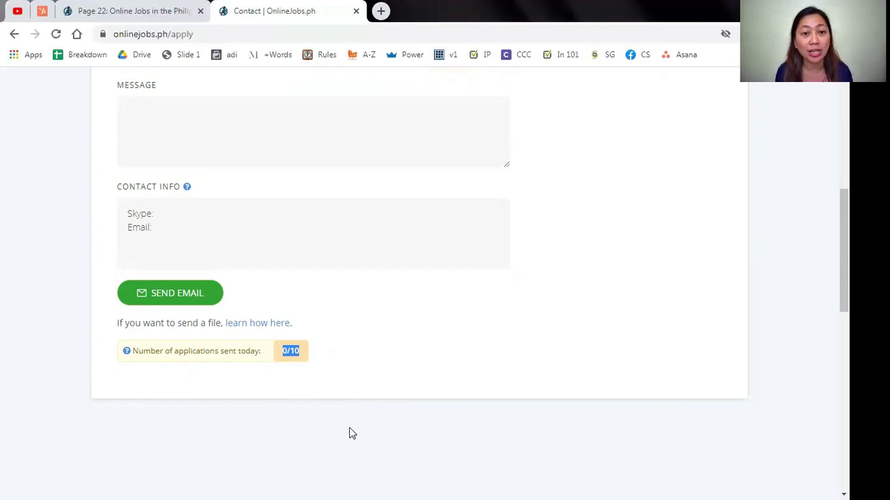